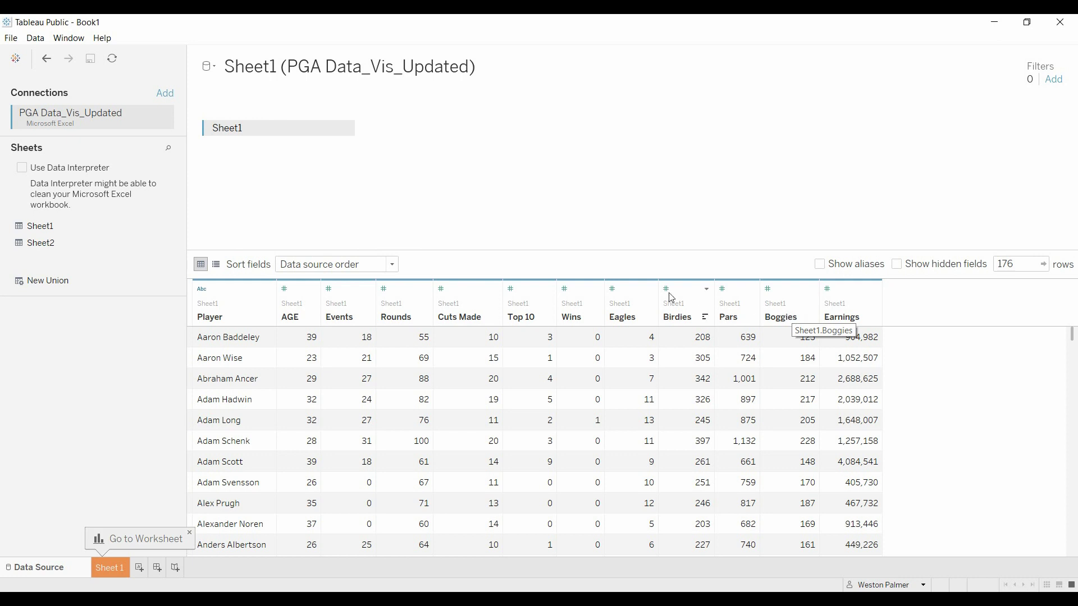
Step: Pivot the Eagles, Birdies, Pars and Boggies columns into rows and sort by Player
click(631, 290)
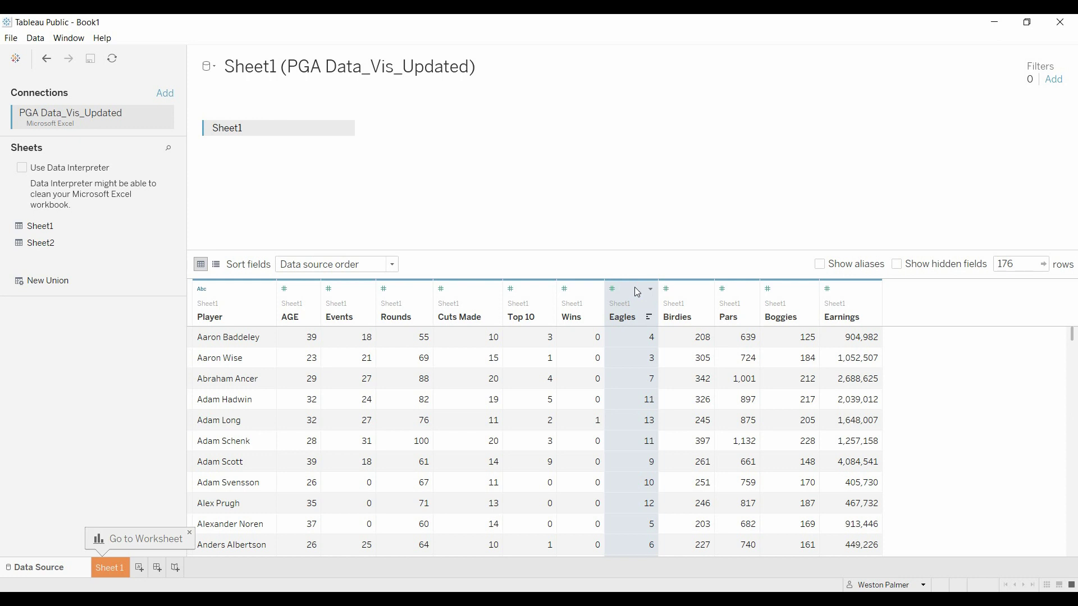
shift+click(687, 295)
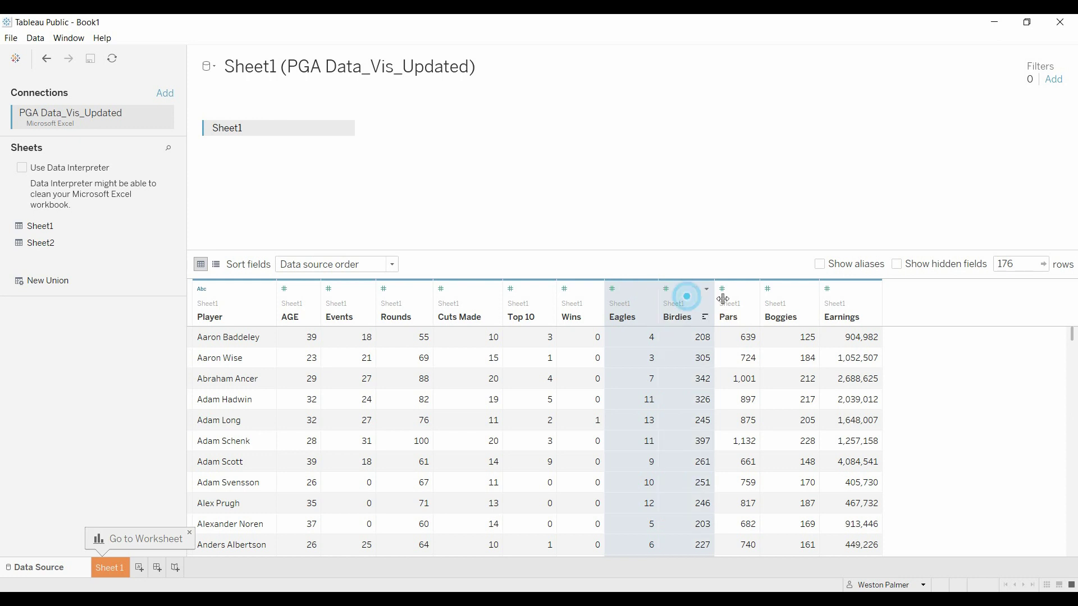
shift+click(740, 289)
shift+click(792, 287)
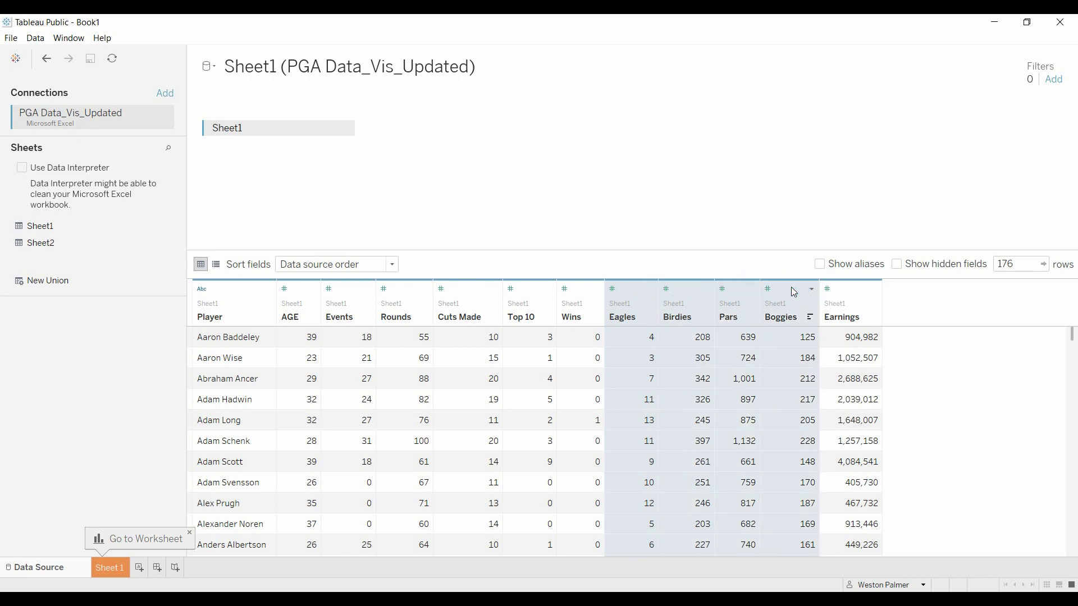
right_click(792, 291)
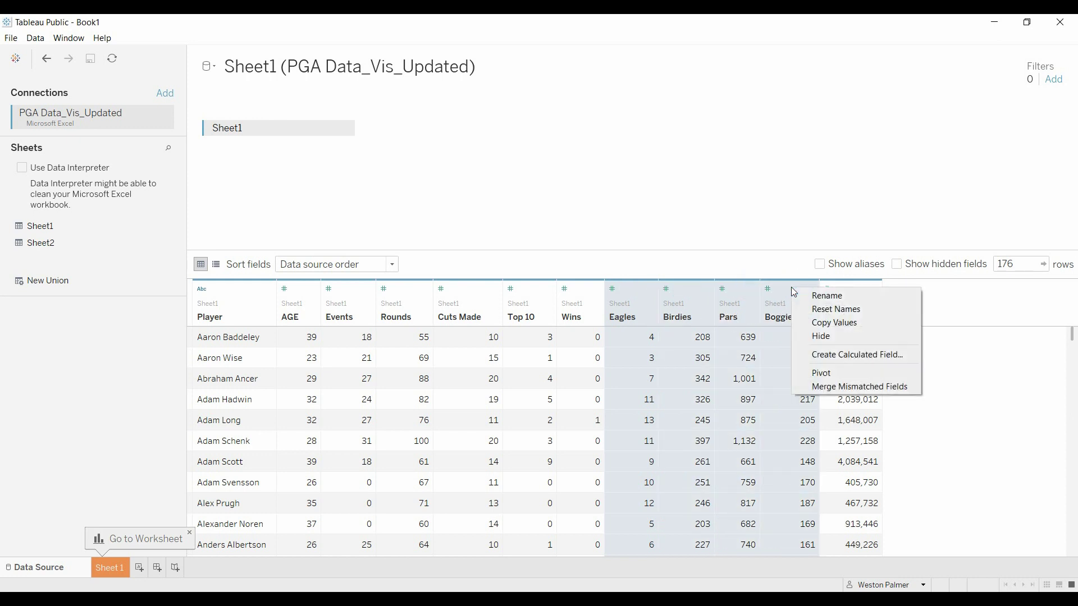
click(849, 374)
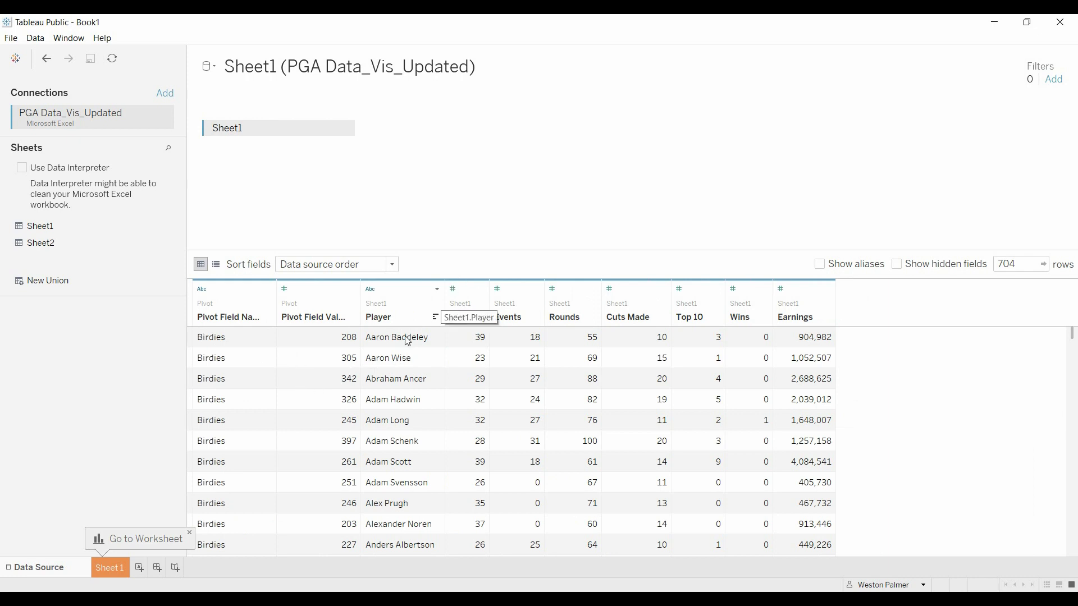
click(436, 318)
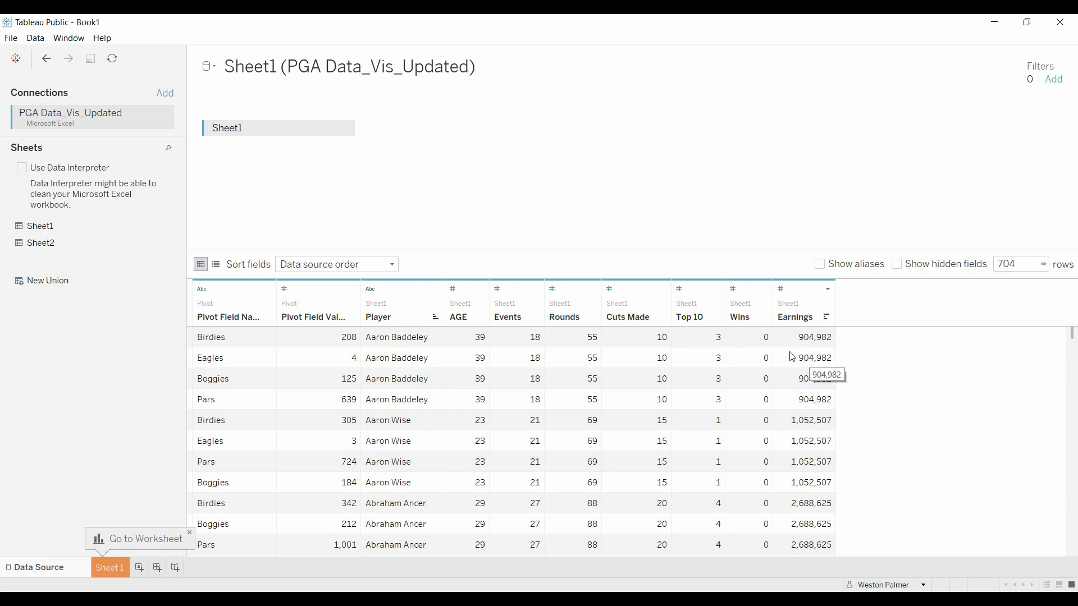
Step: Select the Player field on Sheet 1, then return to the data source grid
click(115, 568)
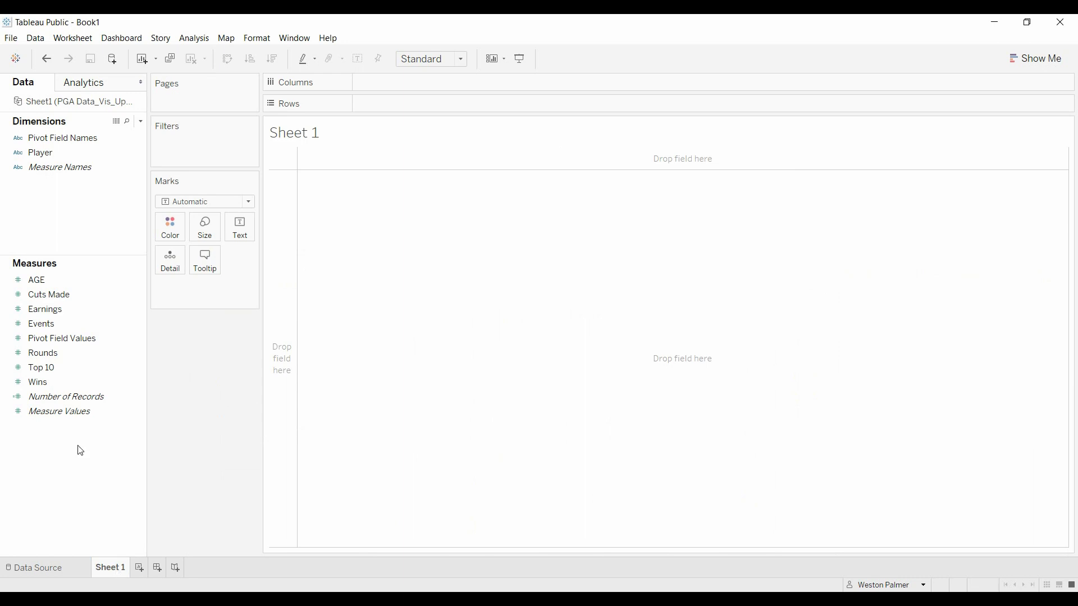
click(55, 154)
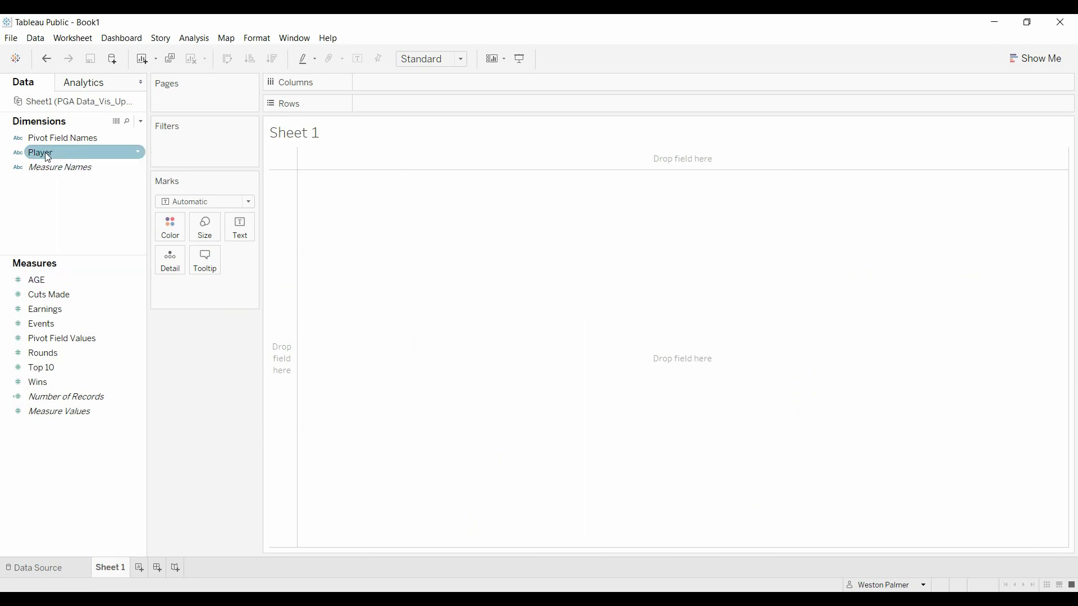
mouse_move(46, 155)
mouse_down()
mouse_move(325, 140)
mouse_move(89, 147)
mouse_move(46, 167)
mouse_move(46, 151)
mouse_up()
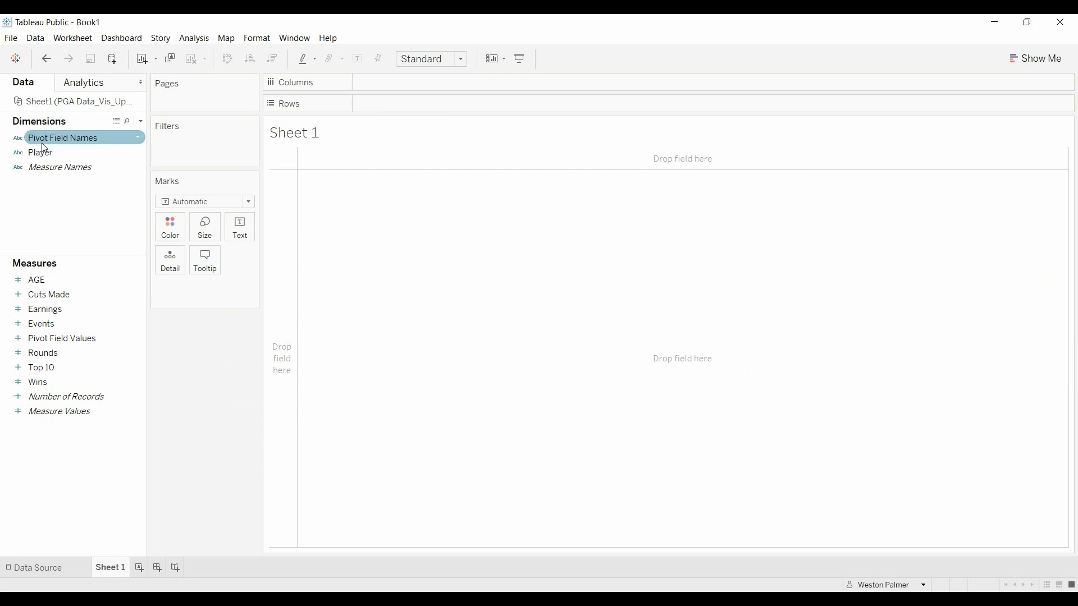
click(77, 565)
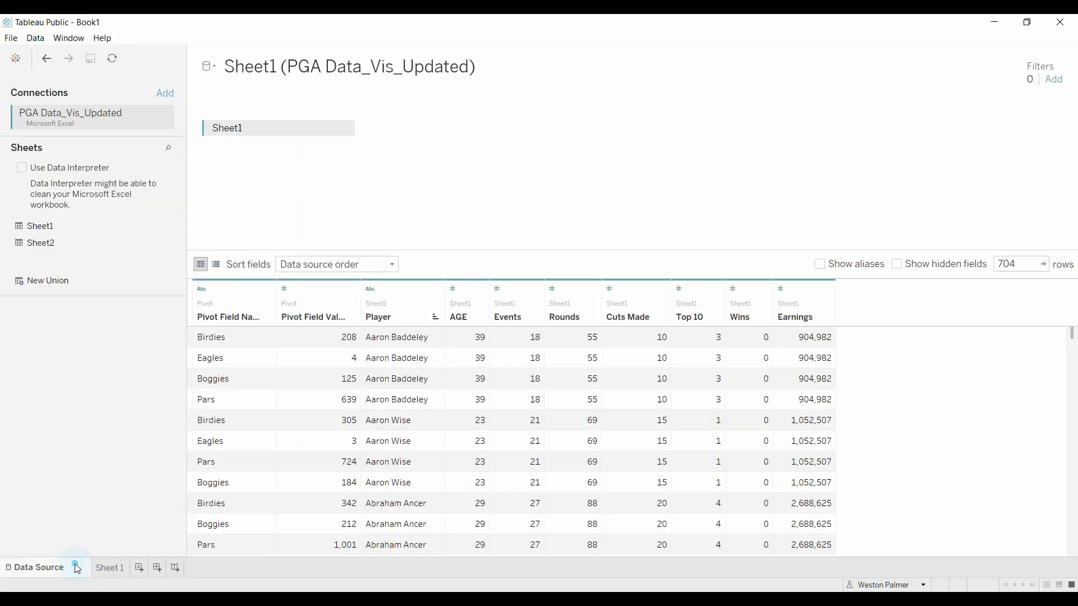
Step: Rename the Pivot Field Names column to 'Hole Results'
right_click(240, 319)
click(304, 327)
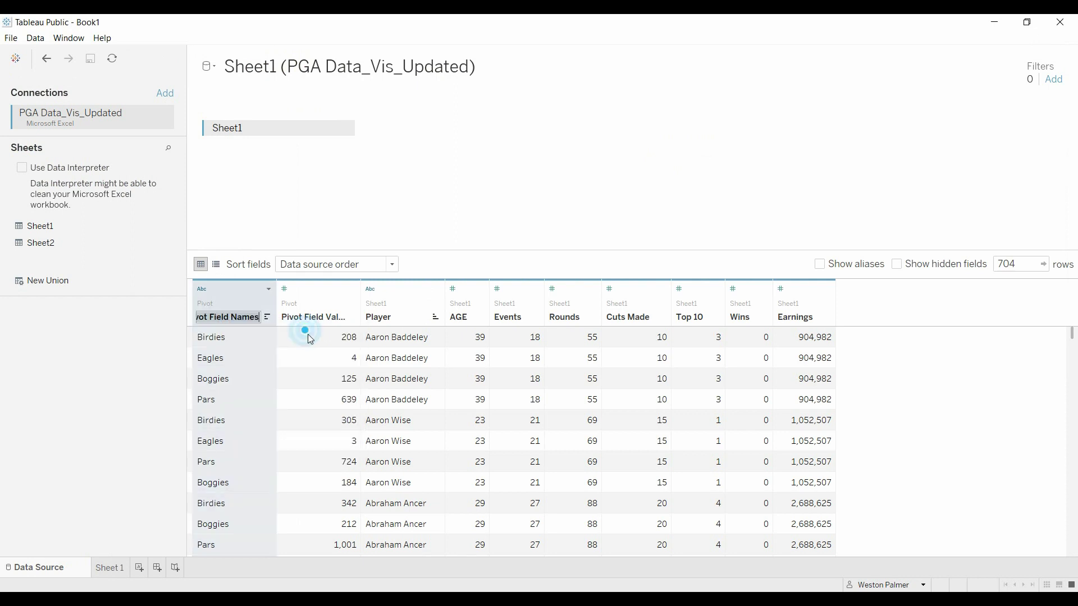
text(Hole Results)
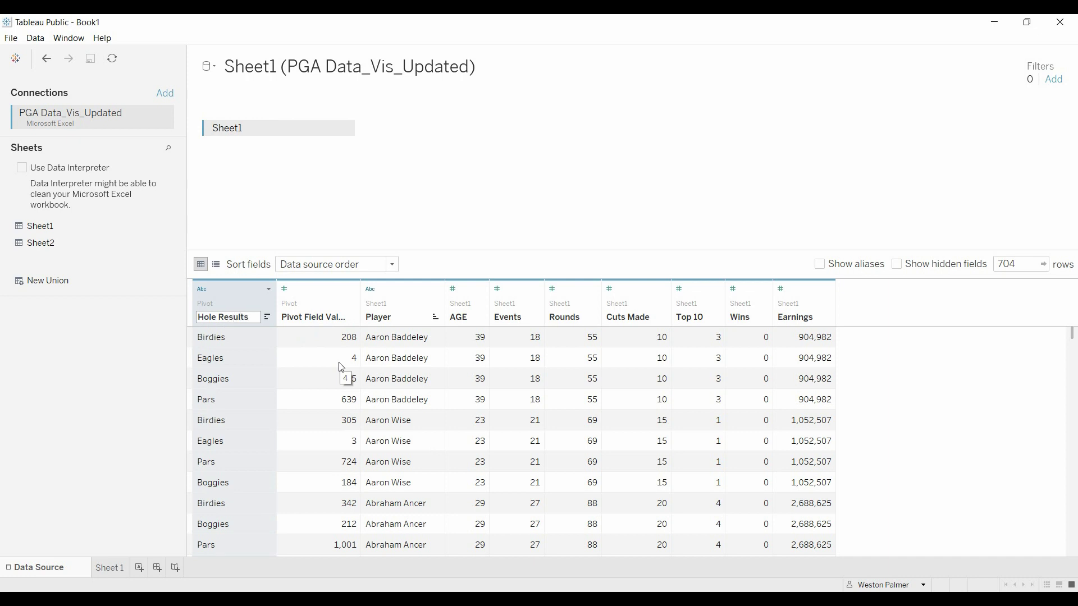
click(302, 318)
Step: Rename the Pivot Field Values column to 'Hole Count'
right_click(302, 318)
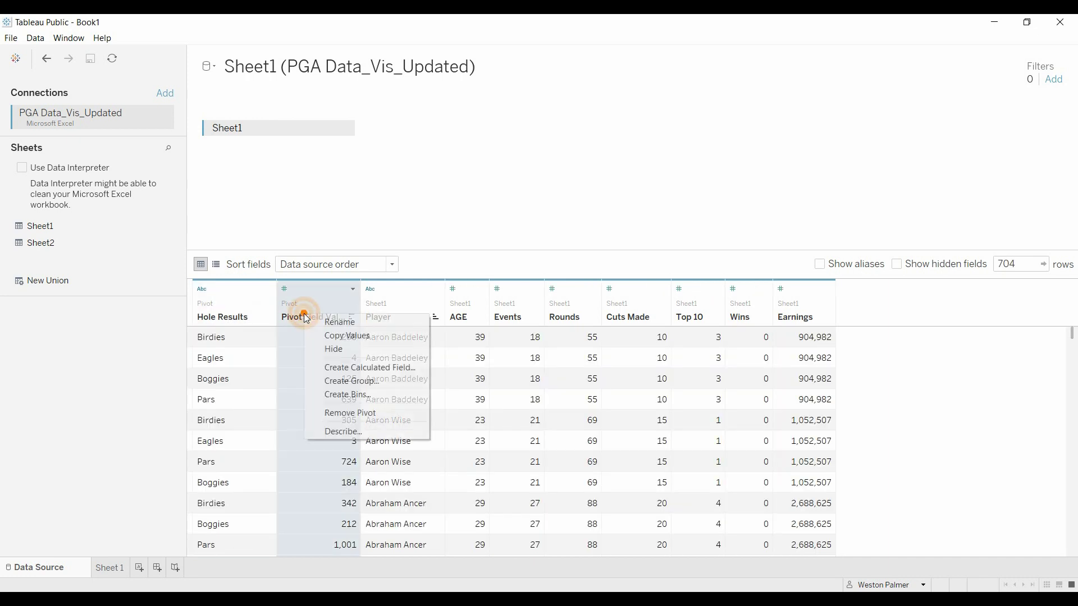
click(342, 327)
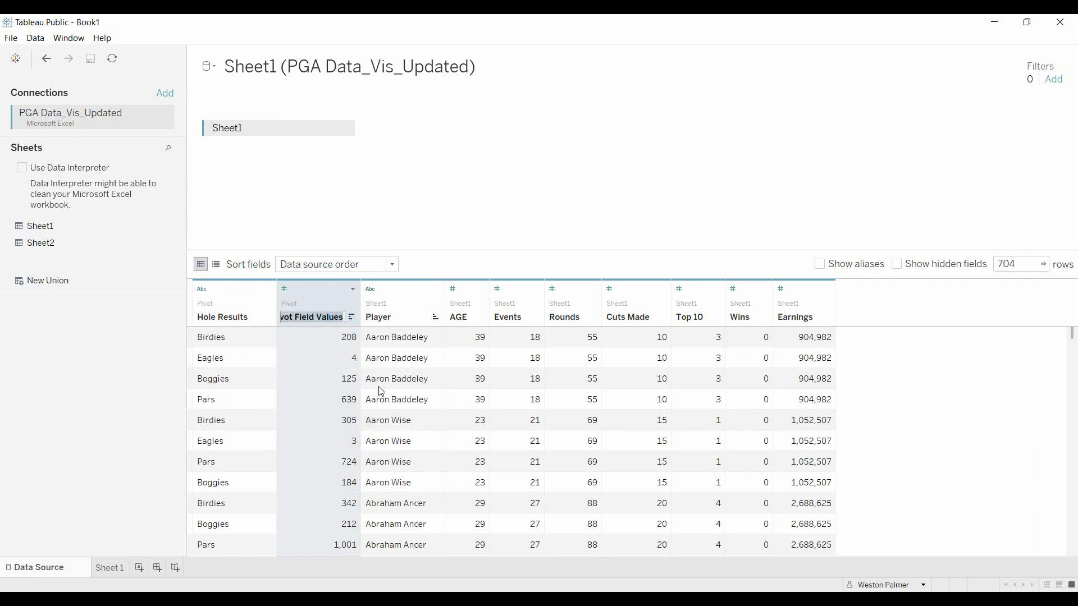
text(Hole Count)
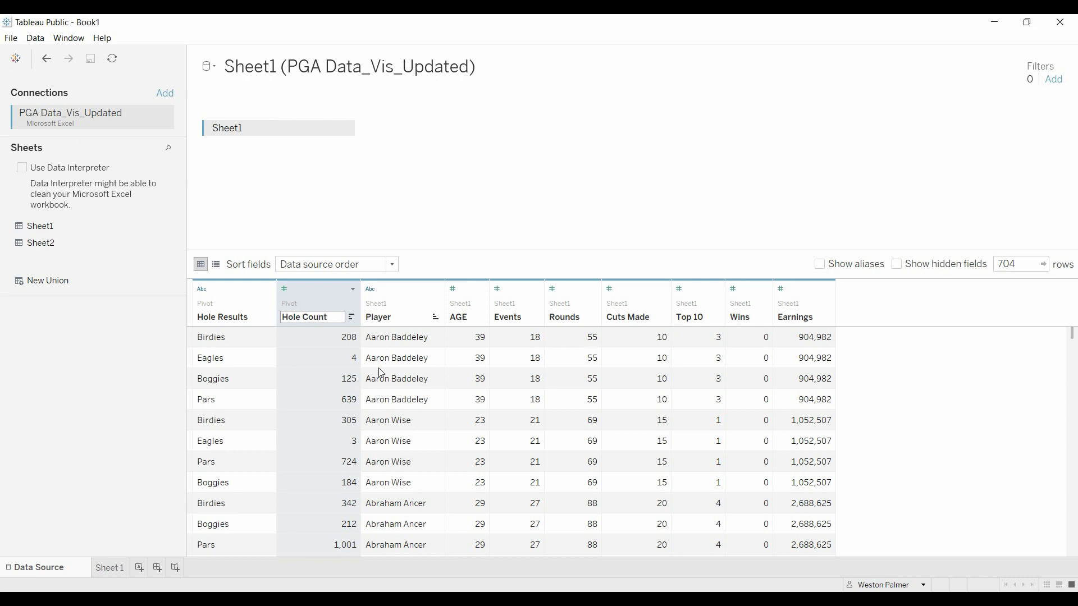
click(487, 158)
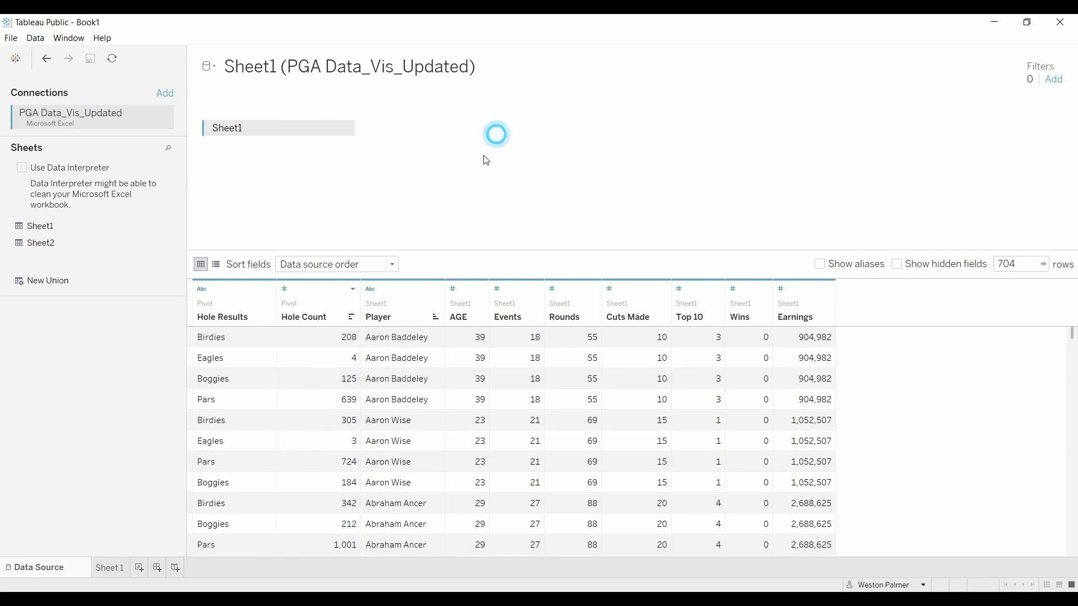
Step: On Sheet 1, put Player on Rows and SUM(Hole Count) on Columns
click(117, 566)
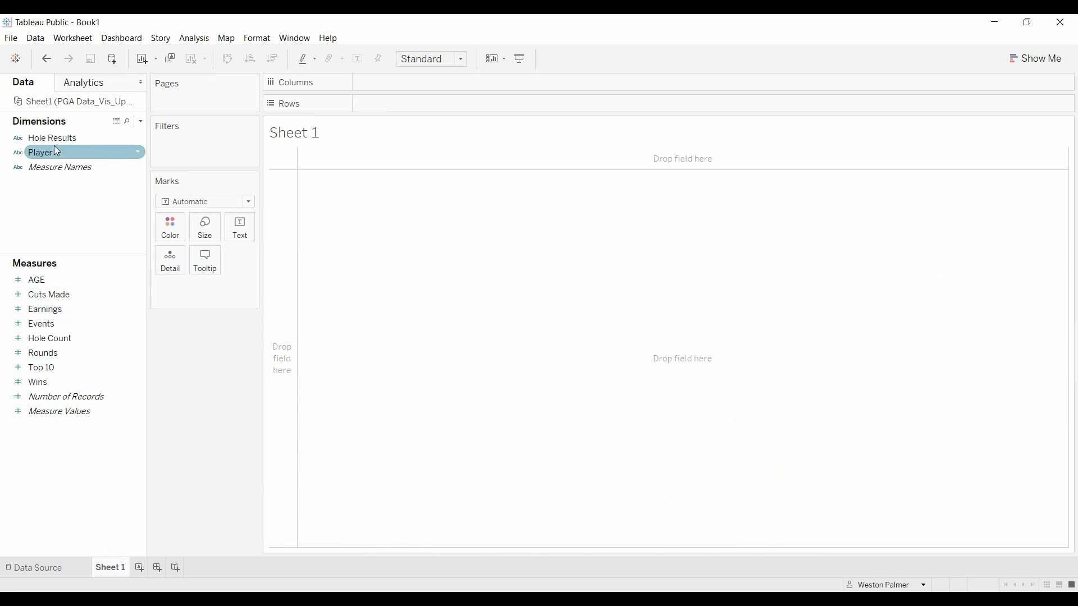
drag(52, 159, 439, 107)
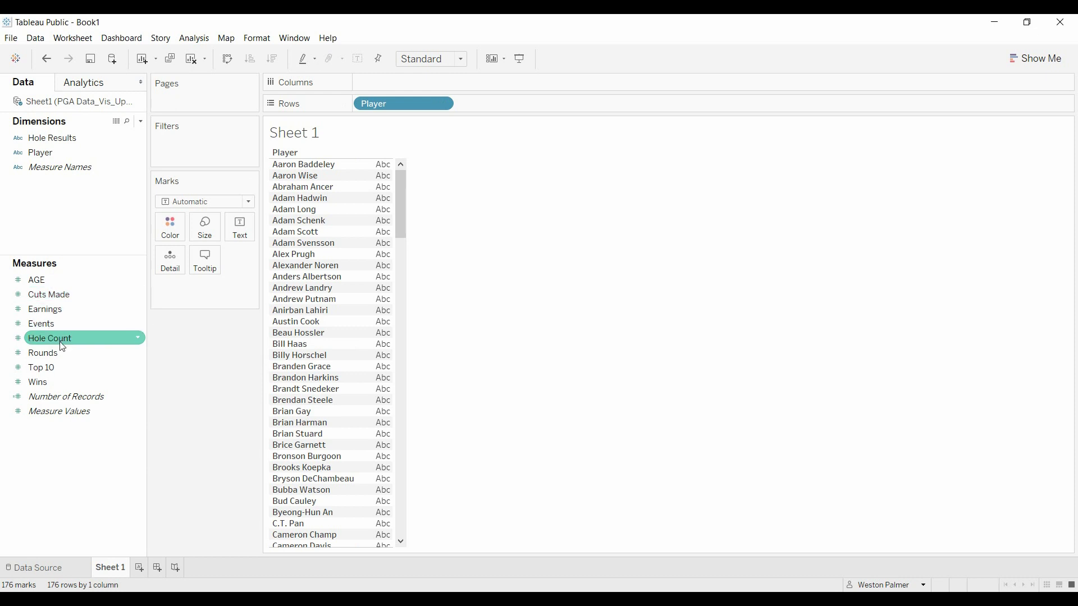
drag(61, 338, 452, 83)
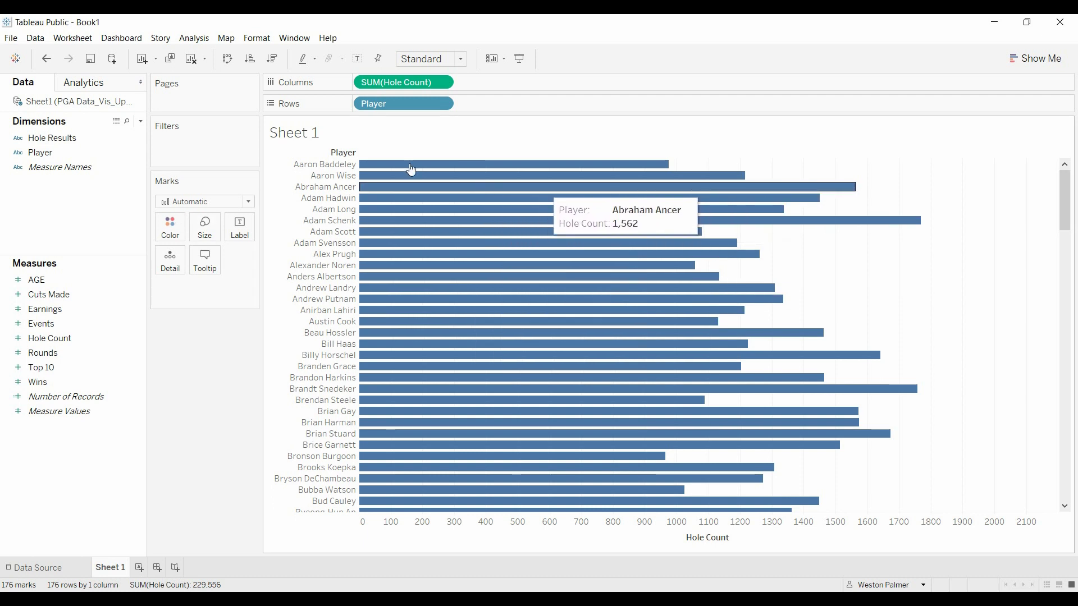
Step: Colour the bars by Hole Results and set SUM(Hole Count) to Percent of Total
click(74, 141)
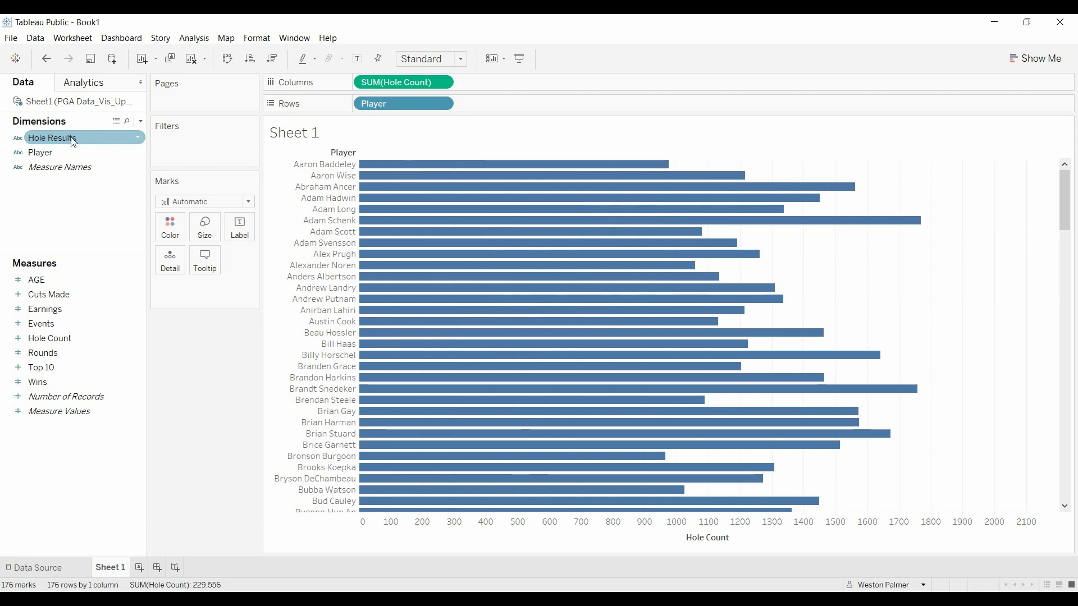
drag(73, 141, 172, 232)
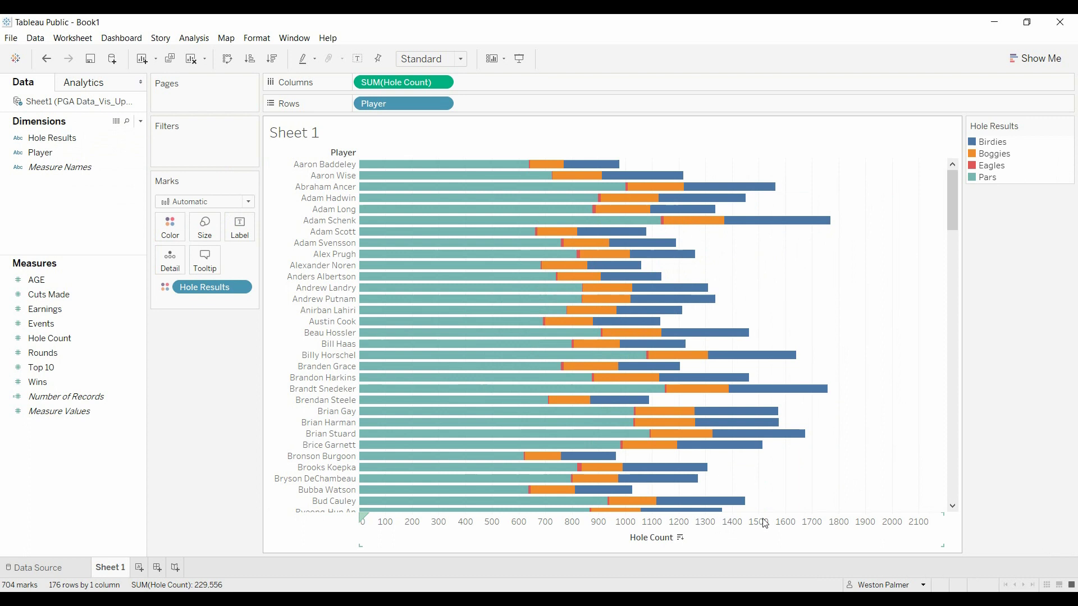
click(443, 83)
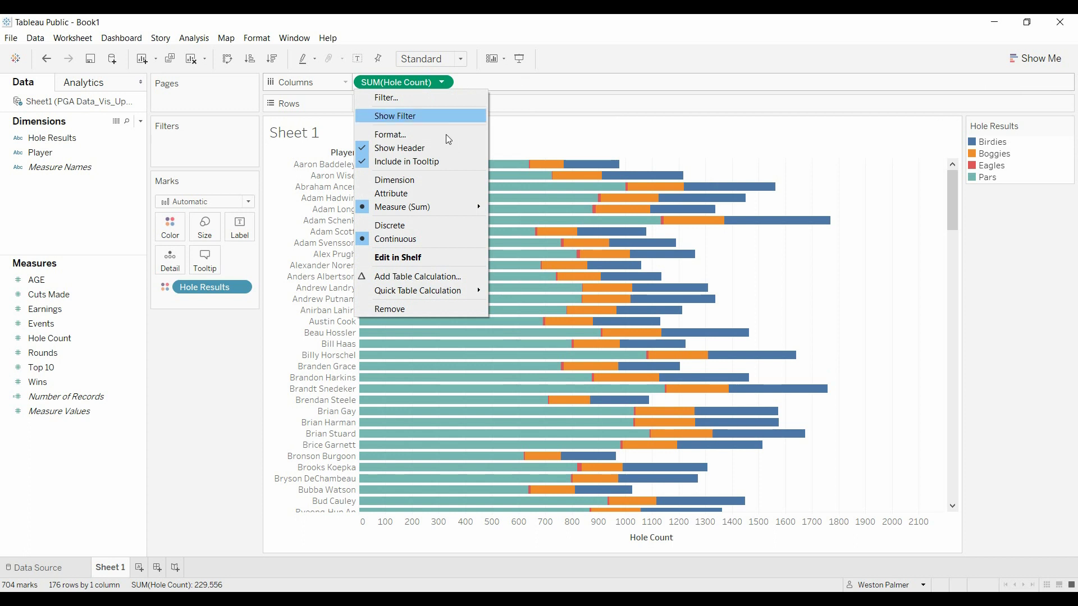
mouse_move(460, 289)
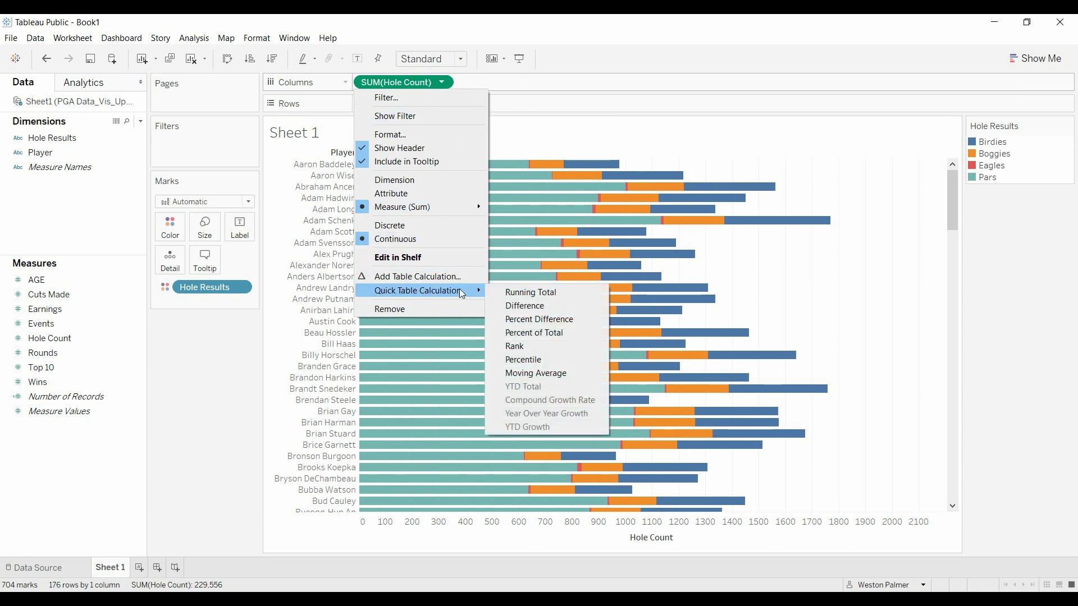
click(555, 333)
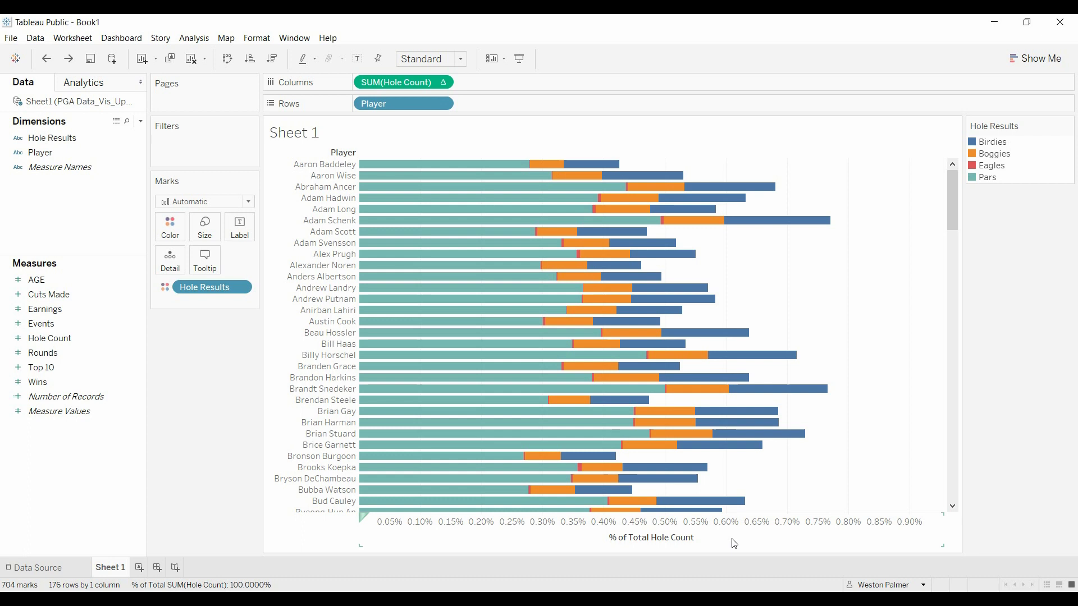
Step: Set the SUM(Hole Count) table calculation to compute using Table (across)
click(442, 82)
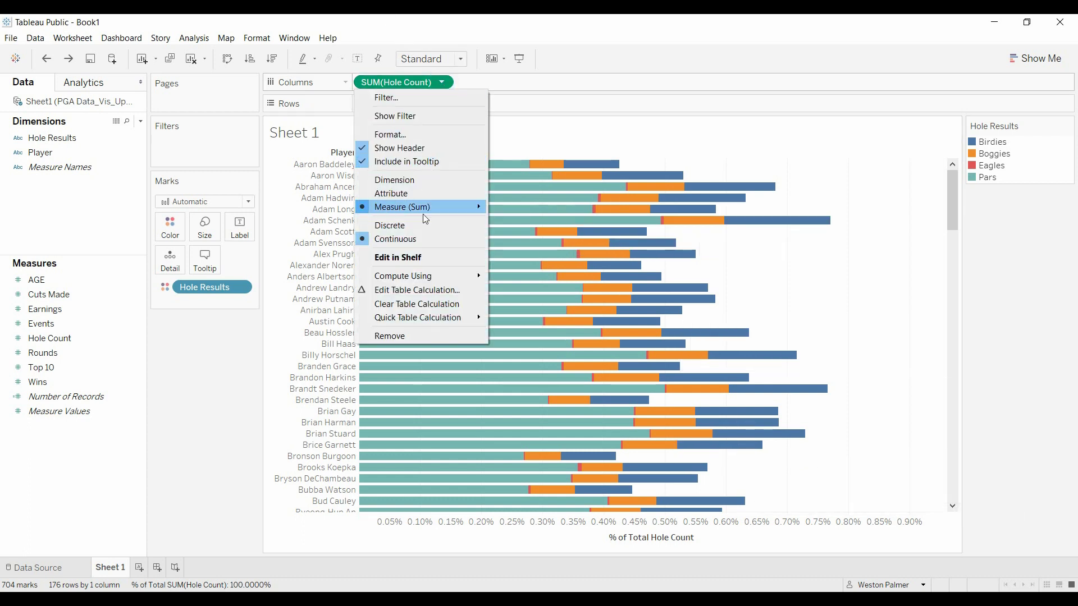
click(443, 290)
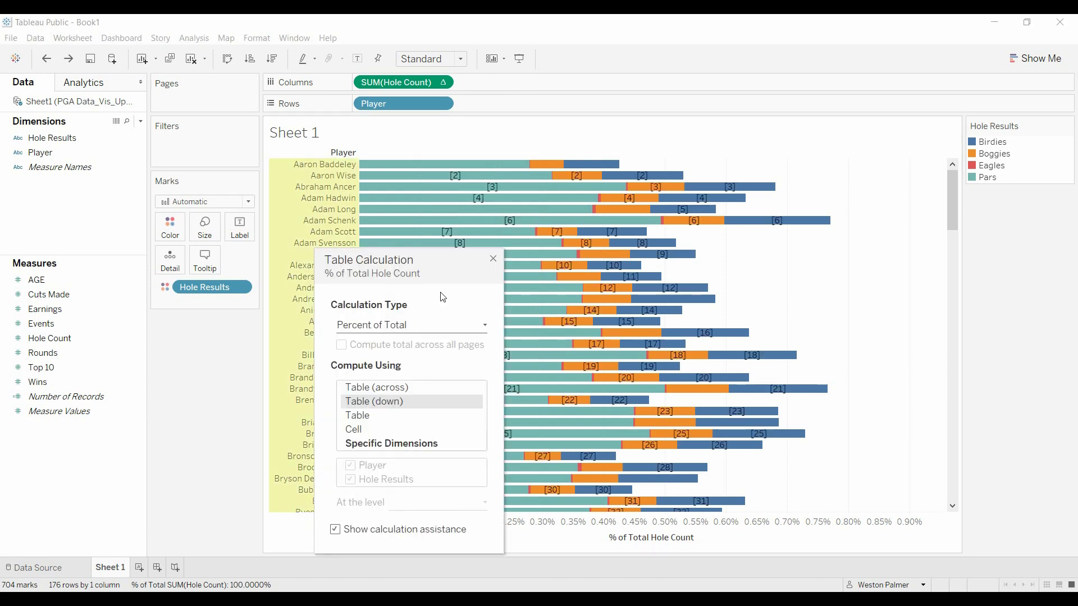
drag(409, 260, 943, 232)
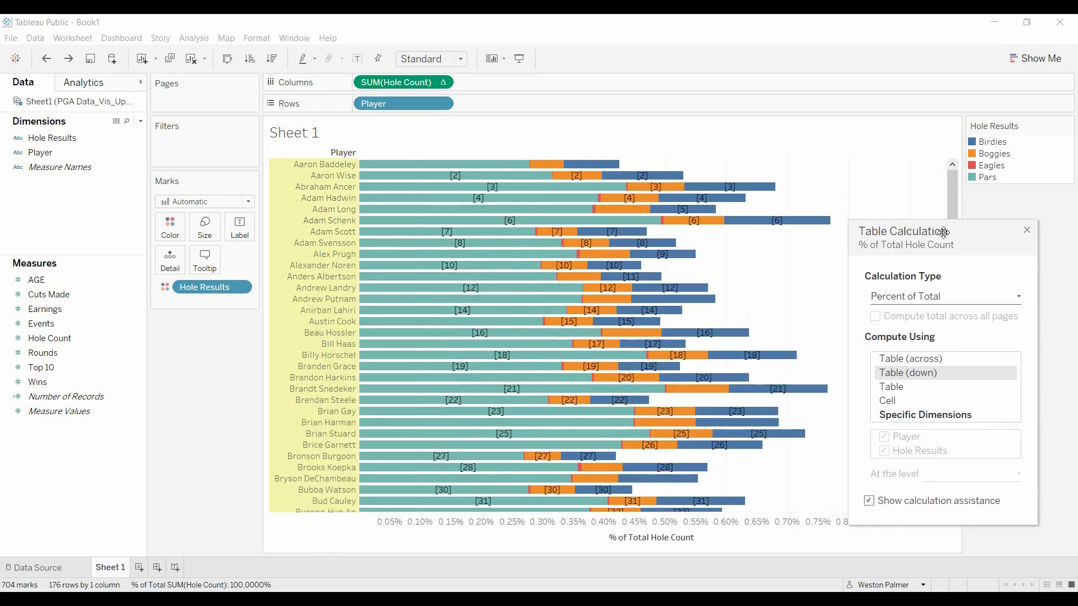
click(958, 361)
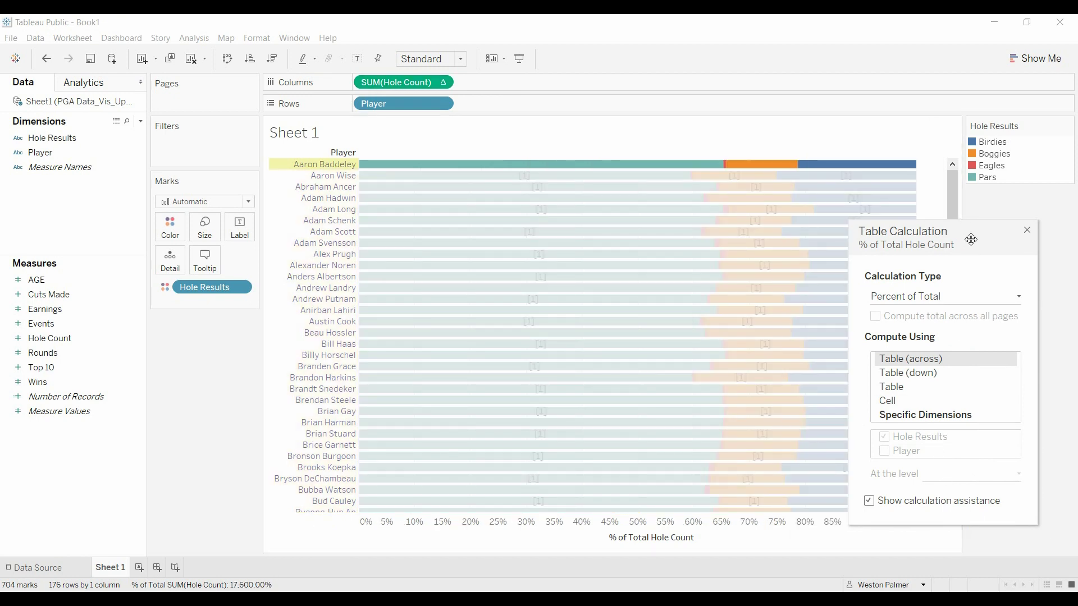
drag(970, 238, 662, 163)
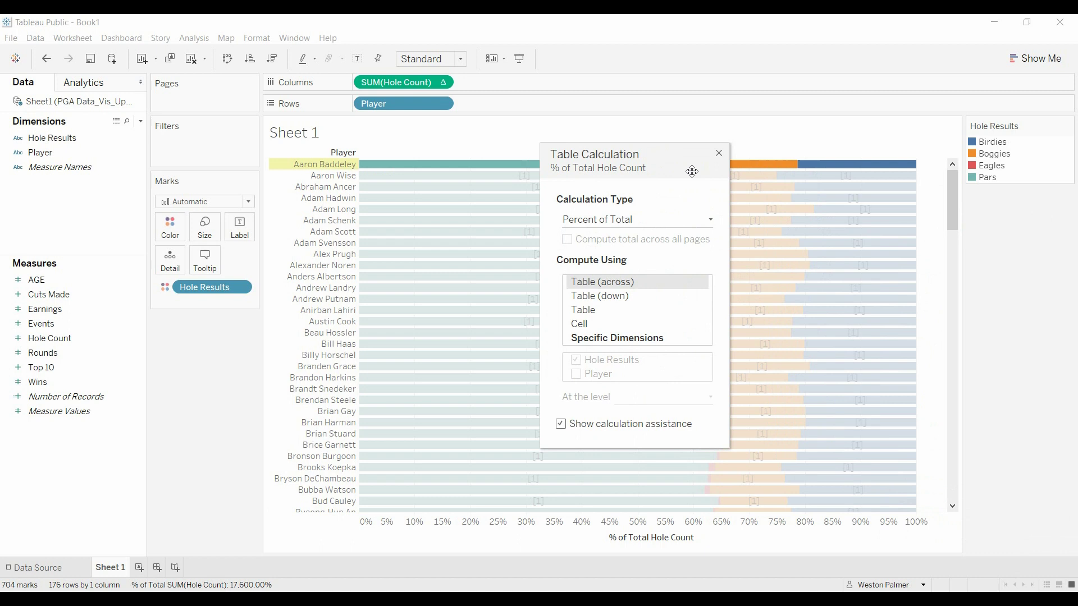
click(720, 155)
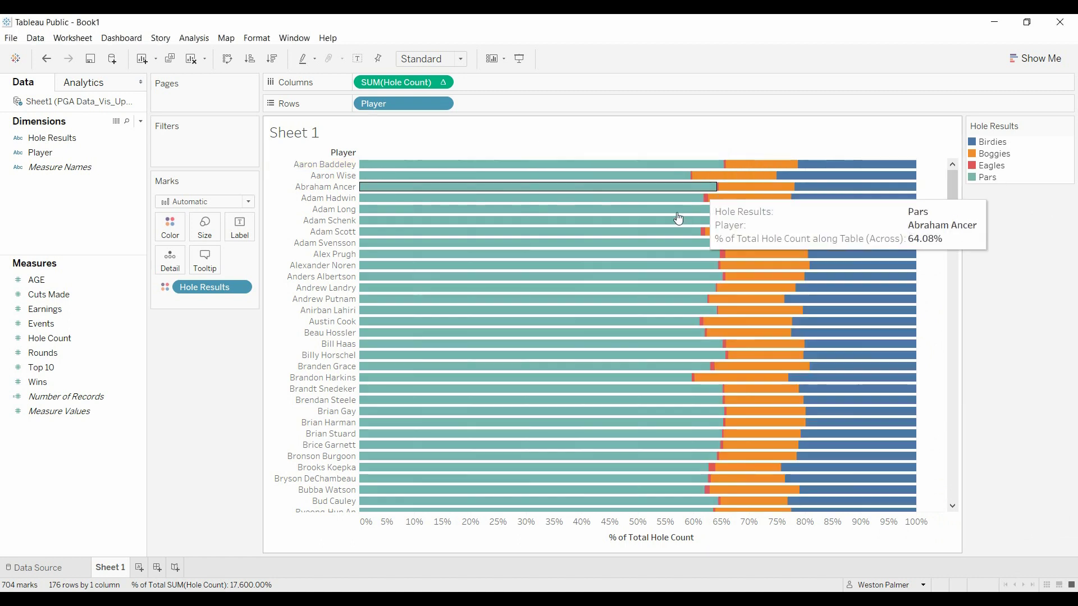
click(443, 82)
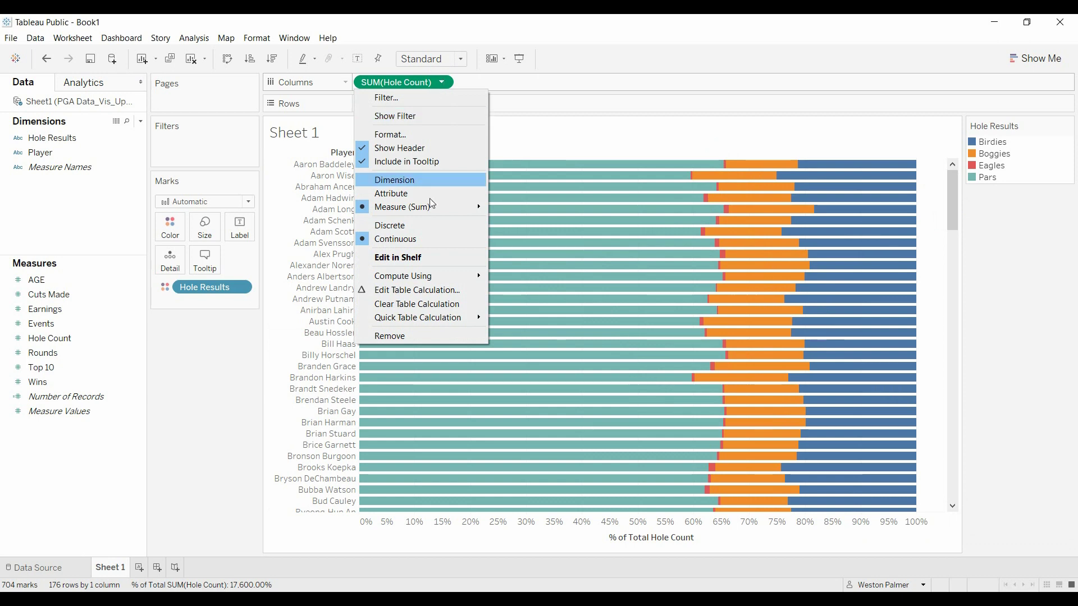
mouse_move(435, 276)
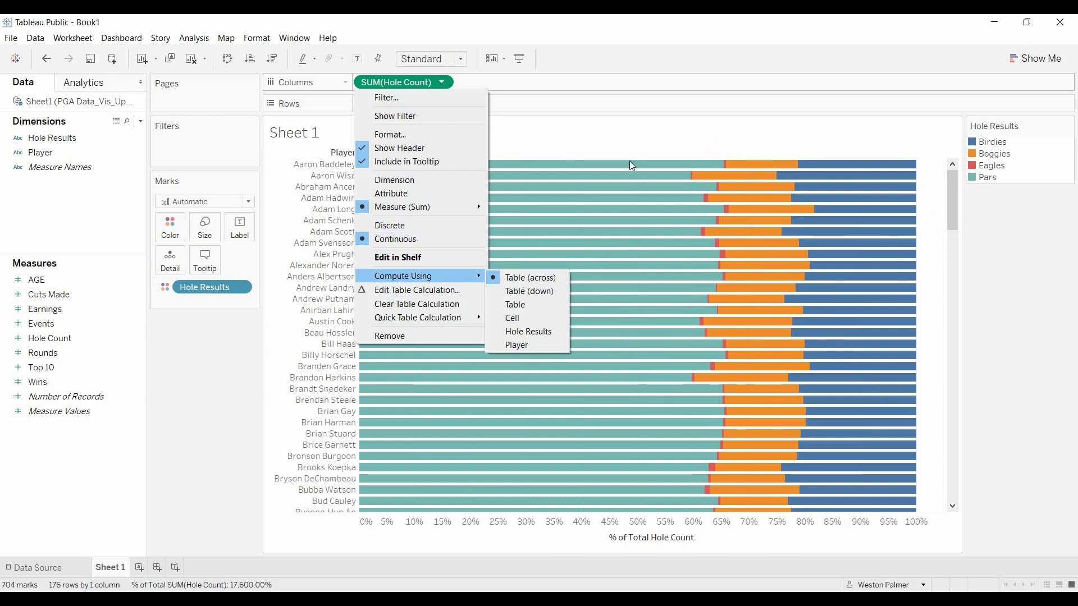
click(760, 38)
mouse_move(788, 330)
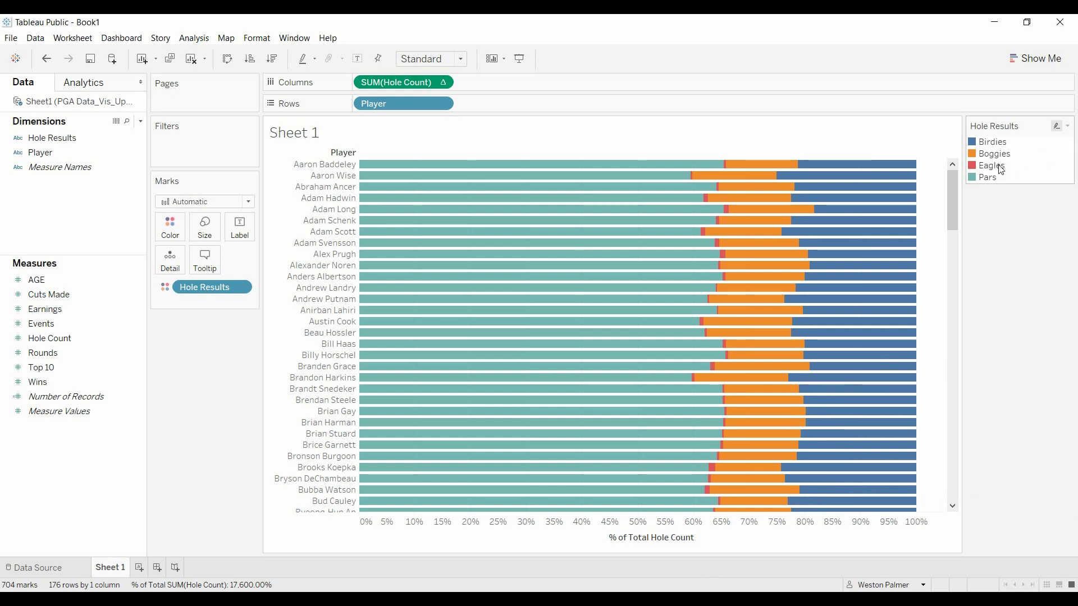
Step: Move Eagles in the colour legend so bars stack Boggies, Pars, Birdies, Eagles
mouse_move(1000, 171)
mouse_down()
mouse_move(1004, 184)
mouse_move(1008, 146)
mouse_move(998, 185)
mouse_up()
click(982, 352)
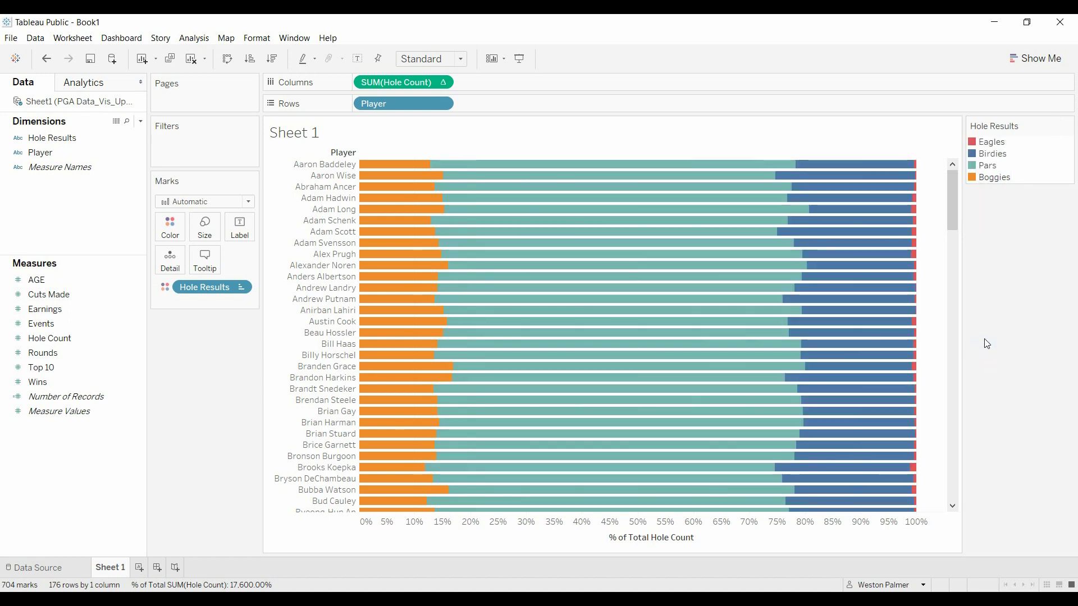
scroll(1007, 269, down, 5)
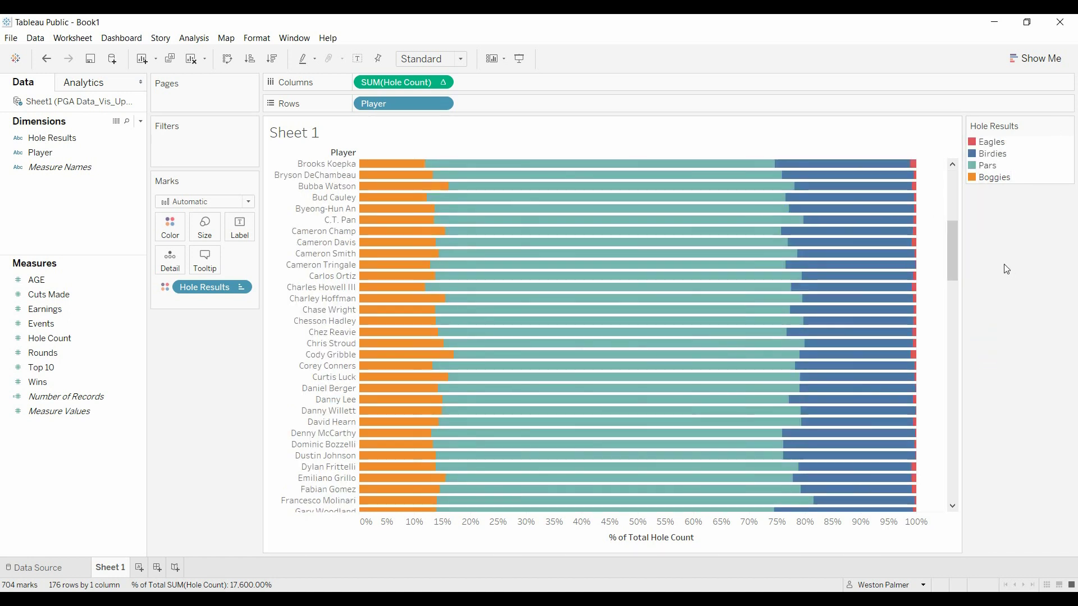